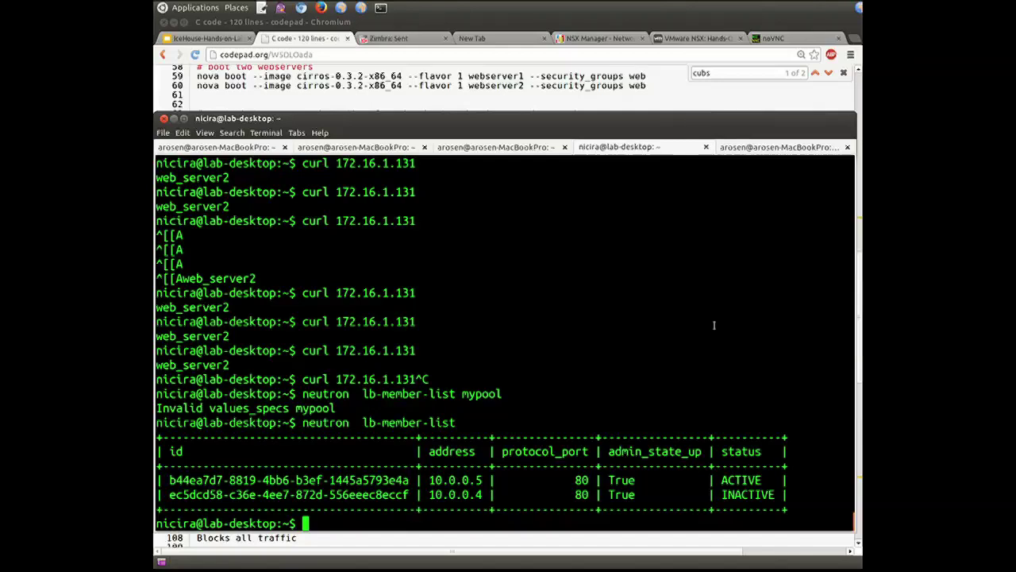
Enter the command neutron net-create public --router:external=True at the terminal prompt without running it
type("neutron ne")
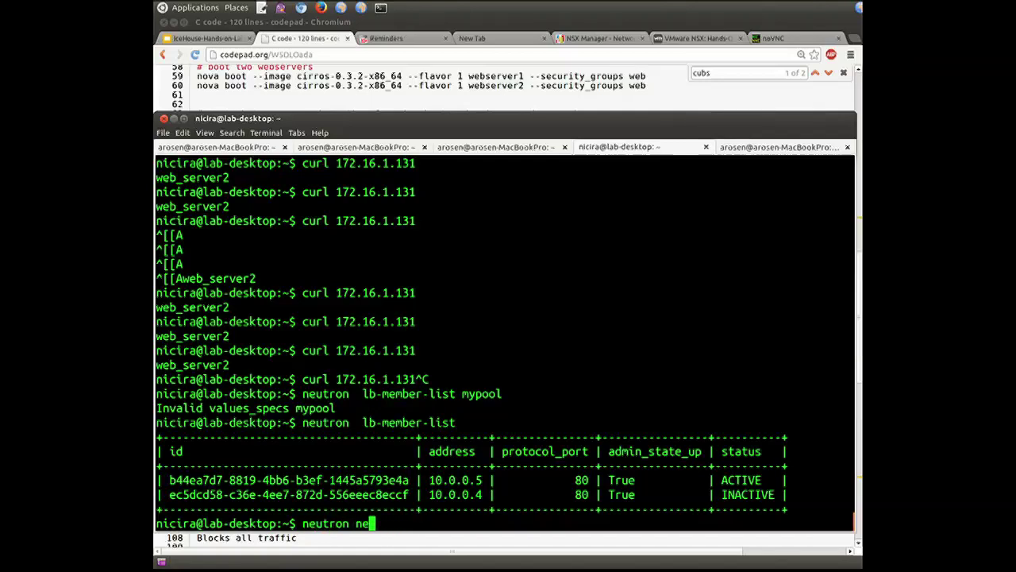
type("t-create public --rou")
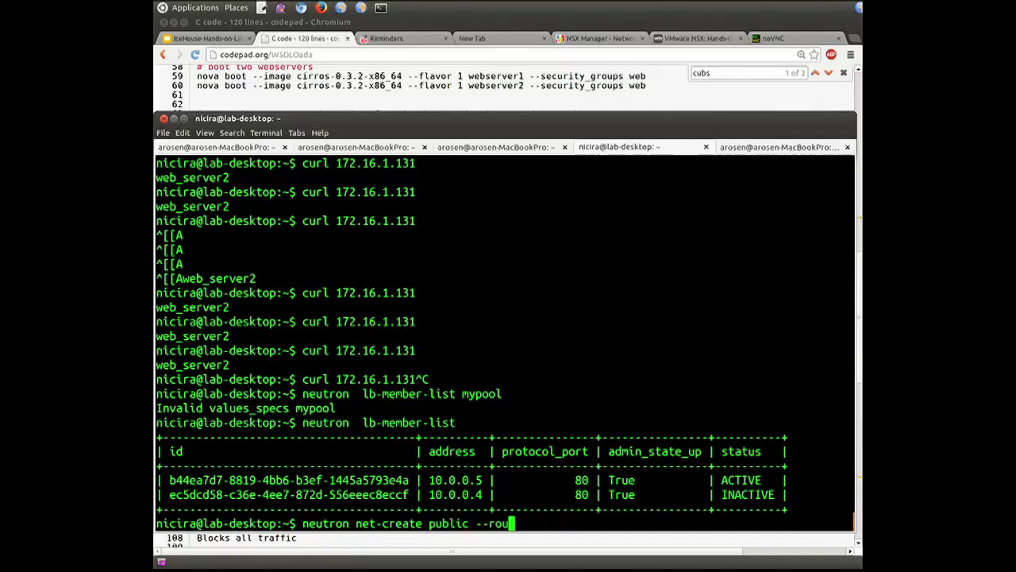
type("ter:external=True")
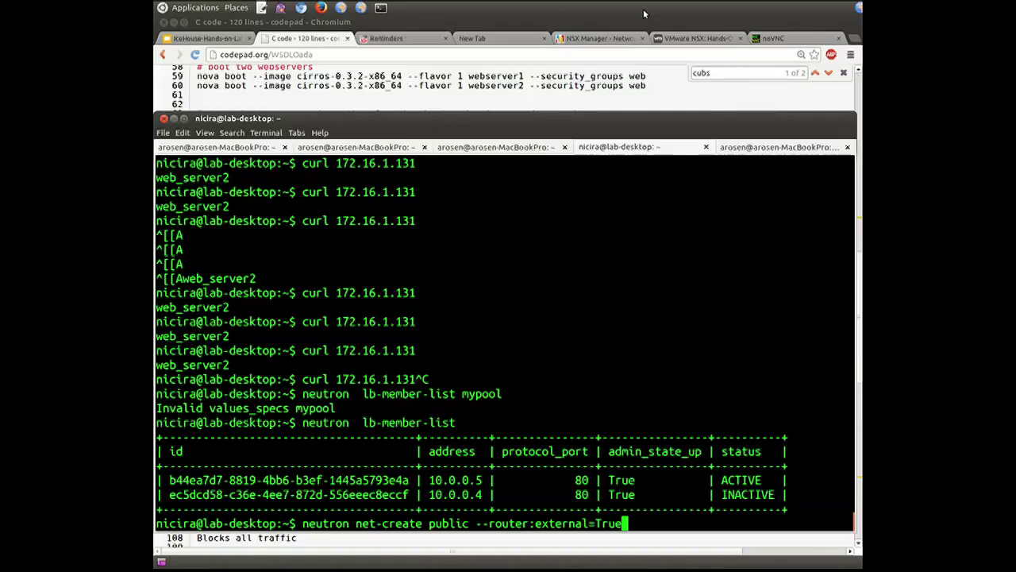
Switch to NSX Manager in the browser and log in with the account username and password
left_click(607, 37)
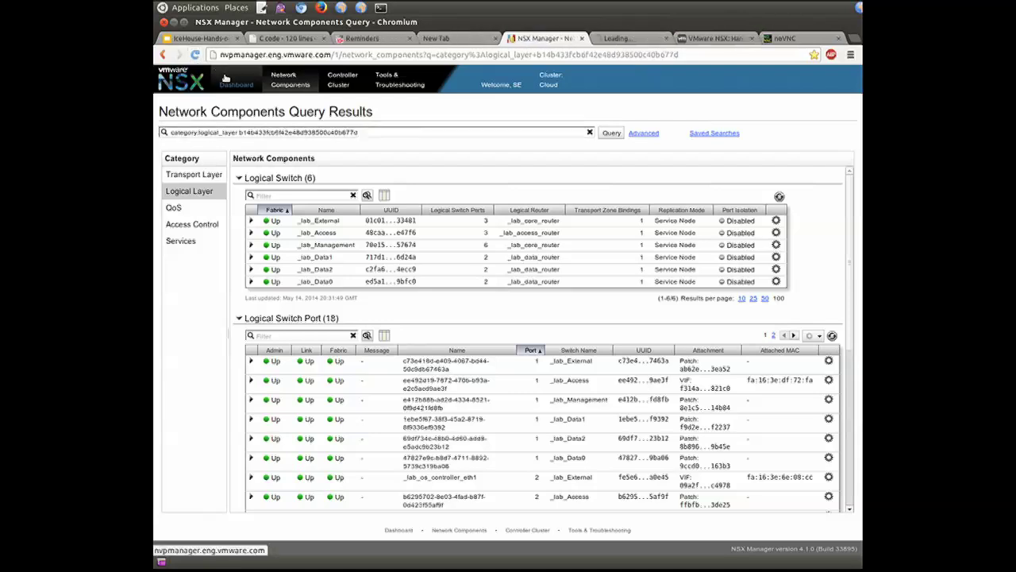
left_click(619, 38)
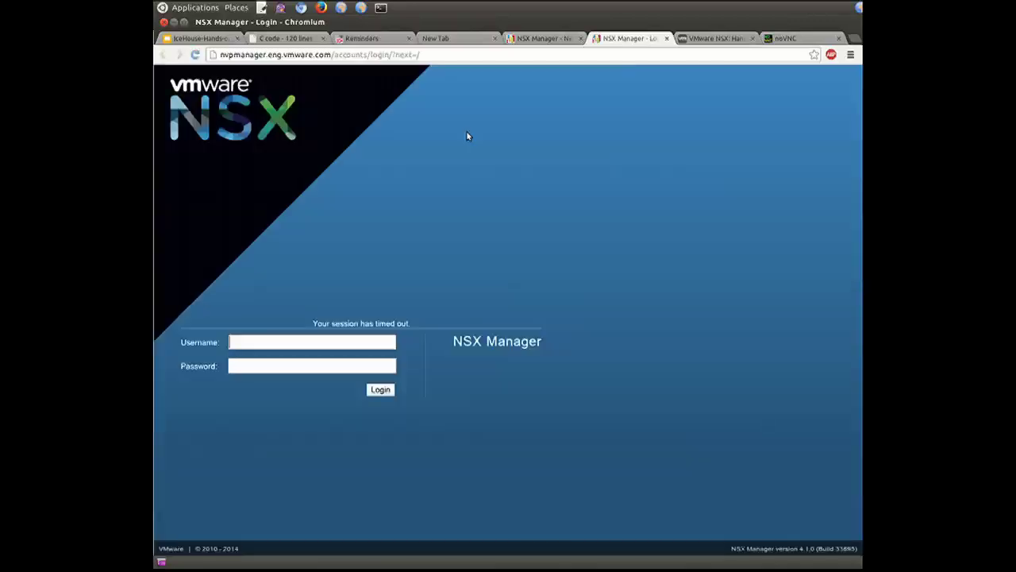
type("ad")
key("BackSpace")
key("BackSpace")
type("sedemo")
key("Tab")
type("******")
key("Return")
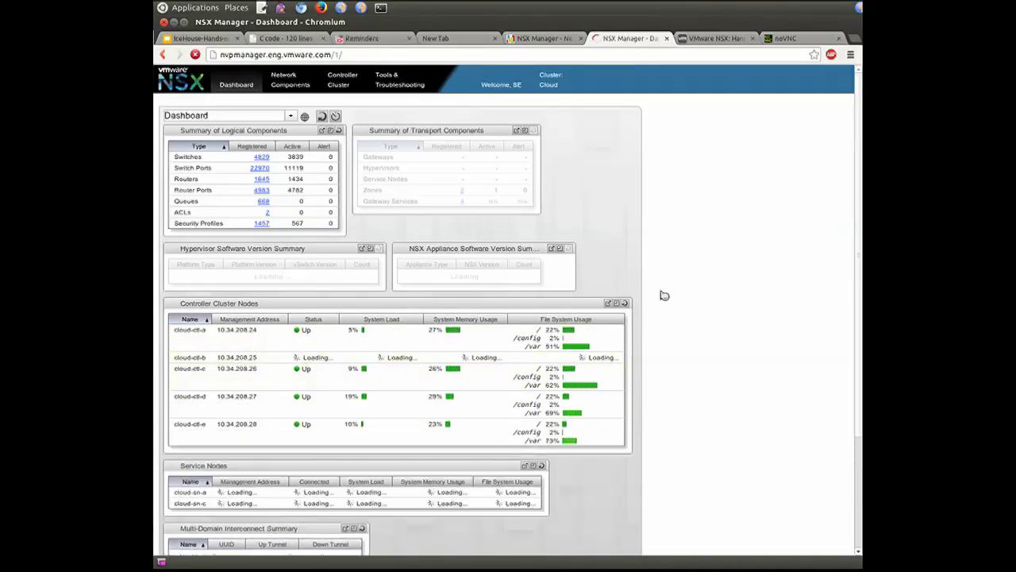
Enlarge the dashboard to 125% and examine the Hypervisors row in the Summary of Transport Components
scroll(662, 294, "down", 2)
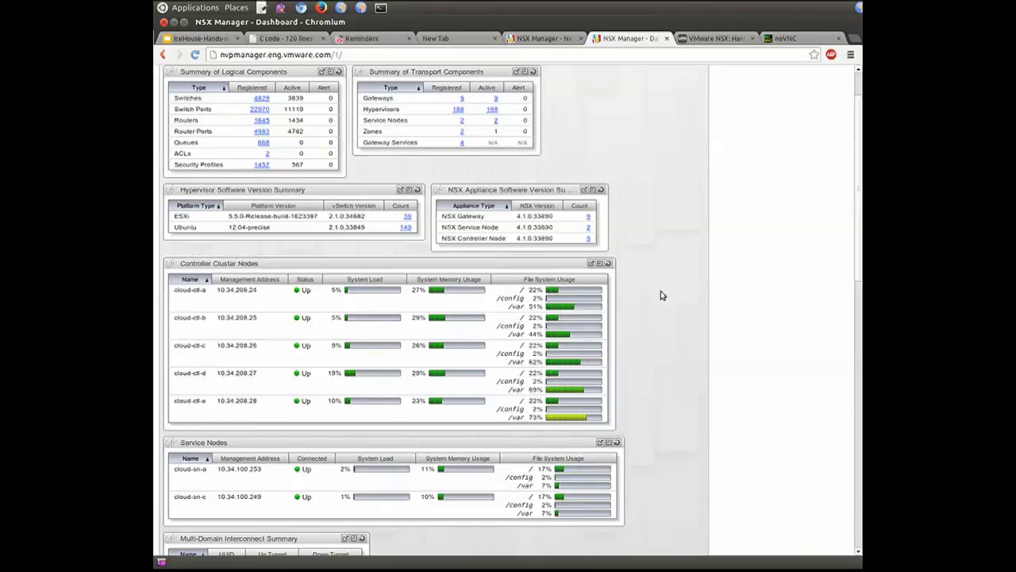
key("ctrl+plus")
key("ctrl+plus")
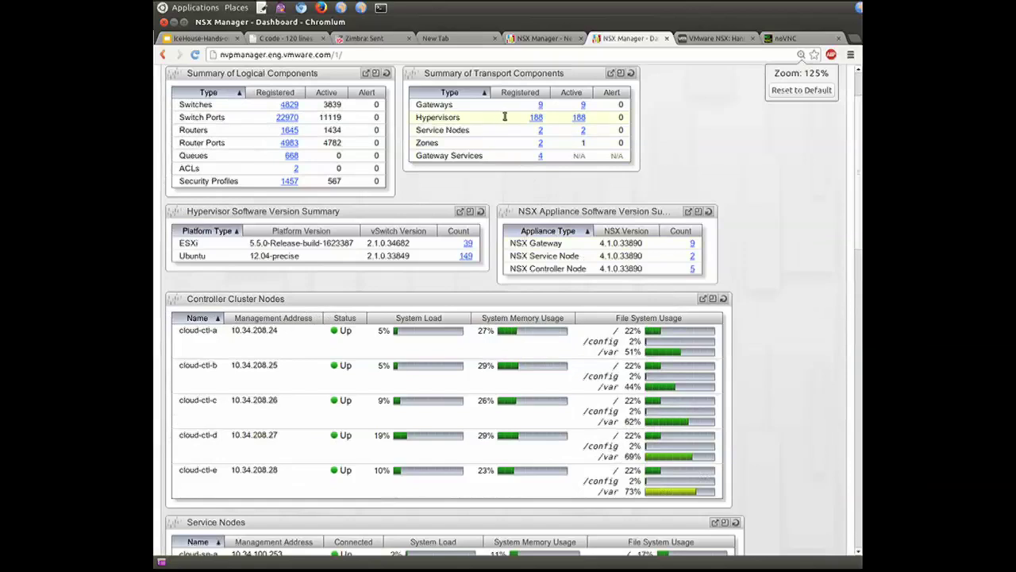
left_click_drag(504, 118, 552, 117)
left_click(552, 116)
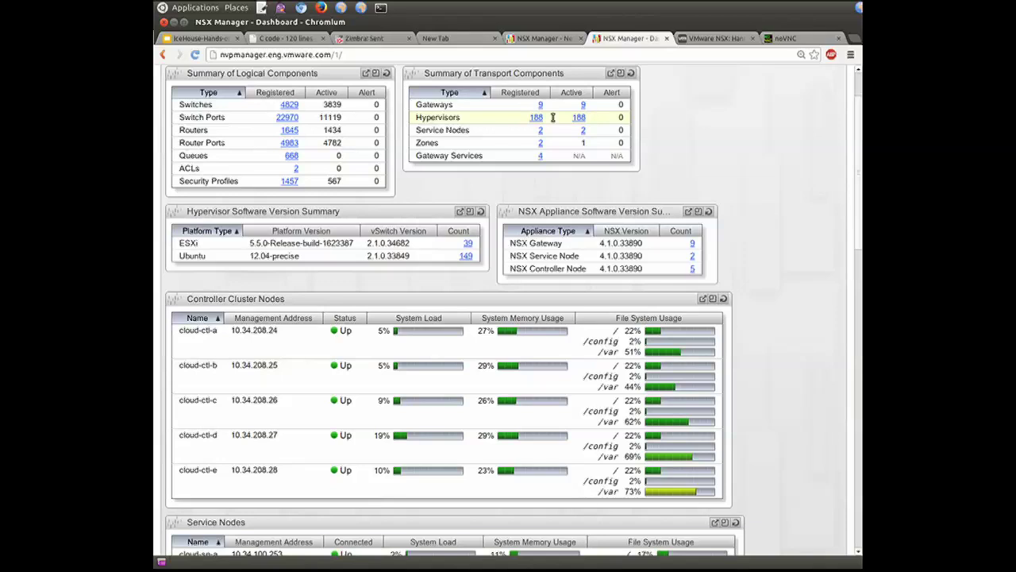
Show the Lab Topology slide in the IceHouse-Hands-on-Lab presentation and return to the NSX Manager dashboard
left_click(199, 38)
left_click(224, 207)
left_click(223, 273)
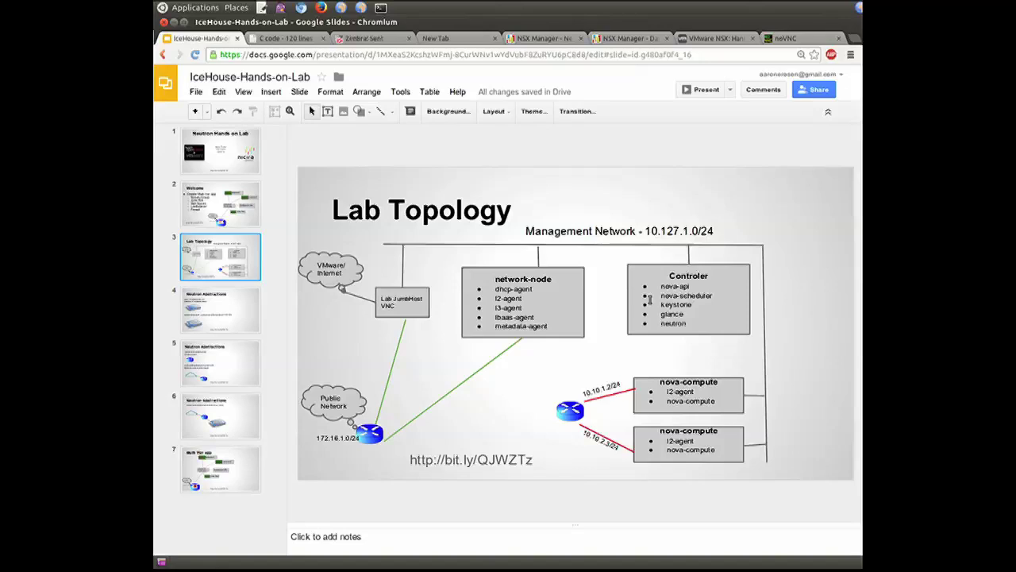
left_click(626, 38)
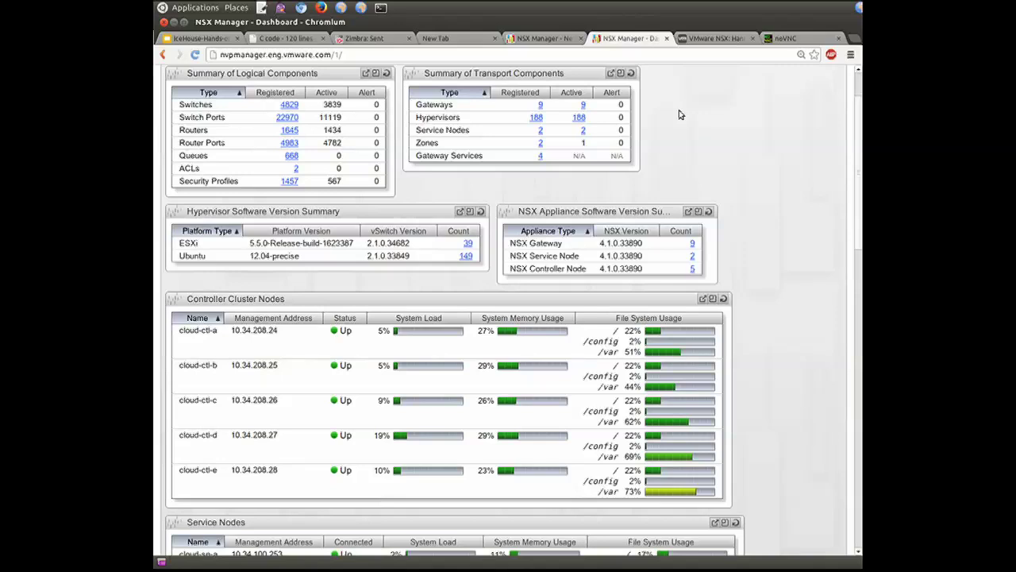
Open the logical-layer Network Components query in a new tab at default zoom and show 100 logical switch ports per page
key("ctrl+t")
left_click(457, 83)
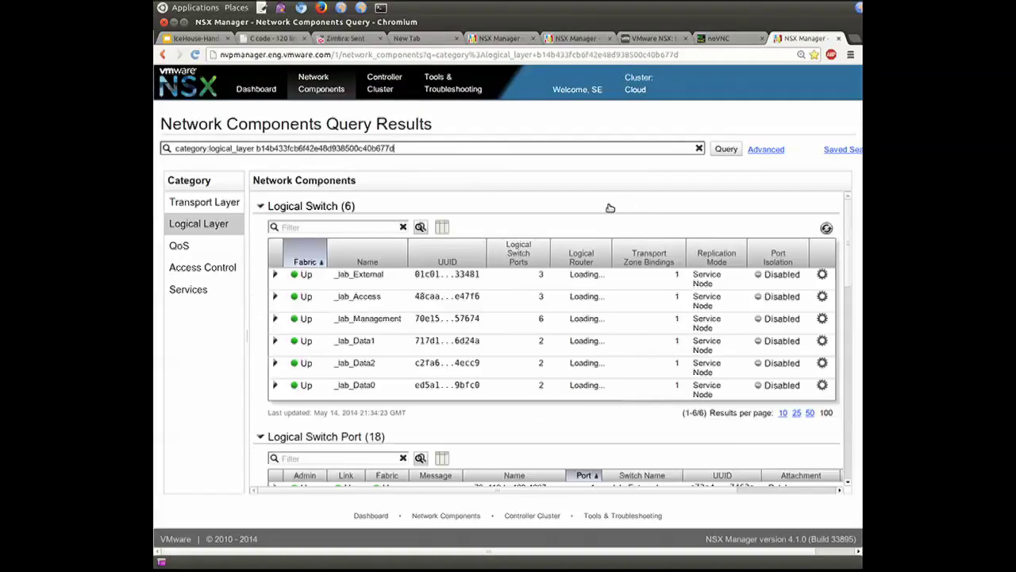
key("ctrl+0")
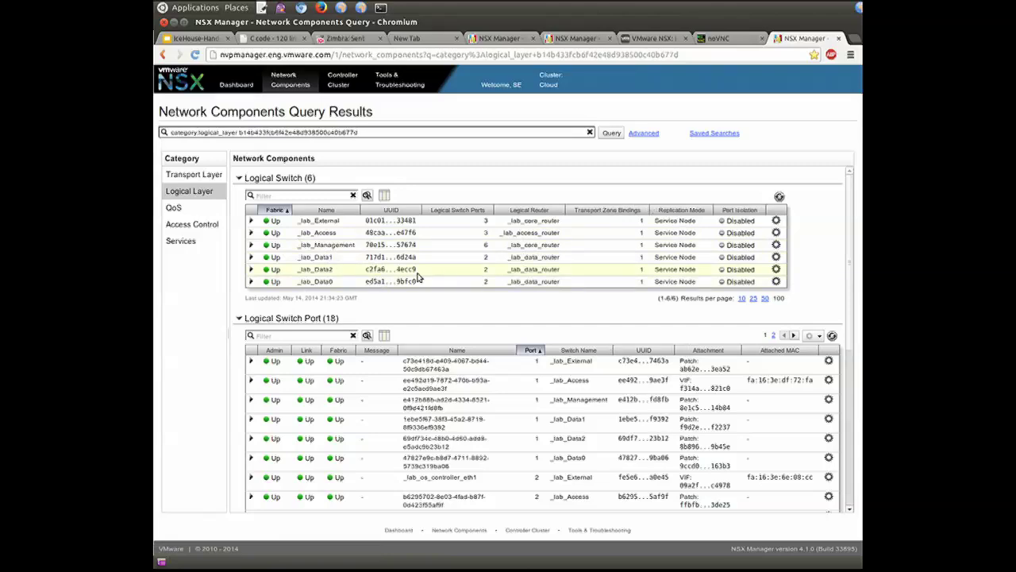
scroll(418, 276, "down", 5)
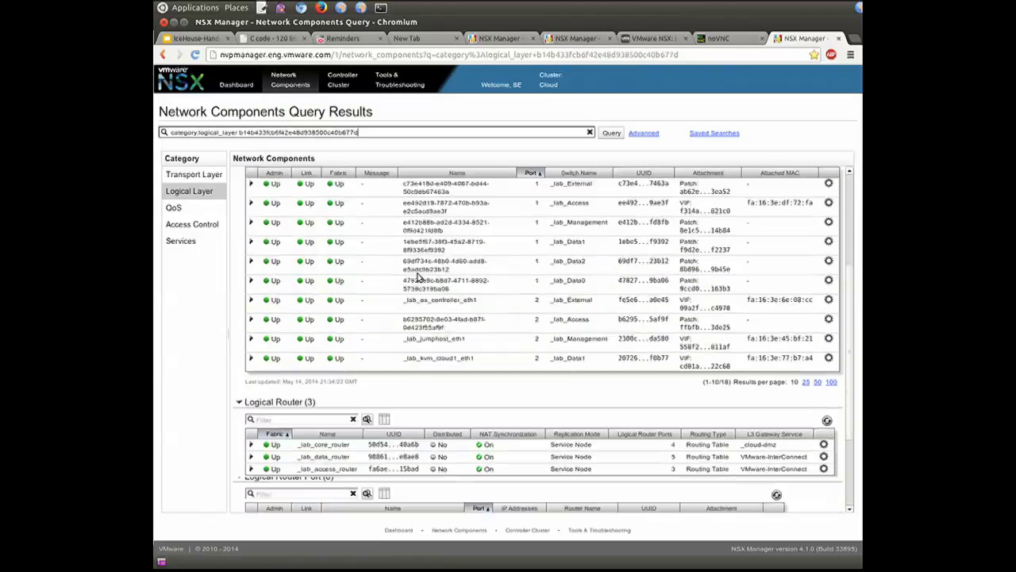
left_click(831, 352)
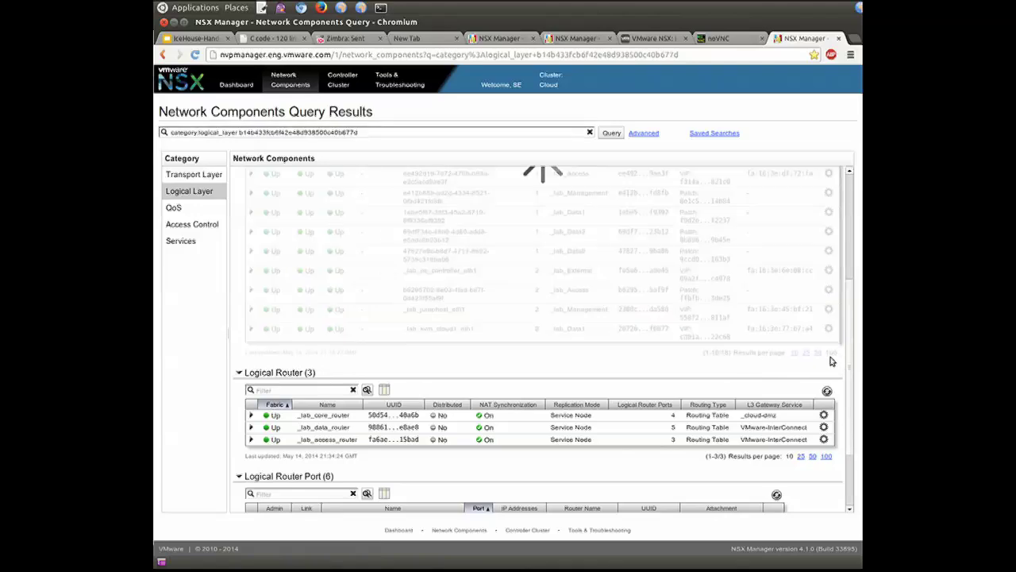
Review the lab's logical switch ports, logical routers and logical router ports in the query results
scroll(650, 344, "down", 3)
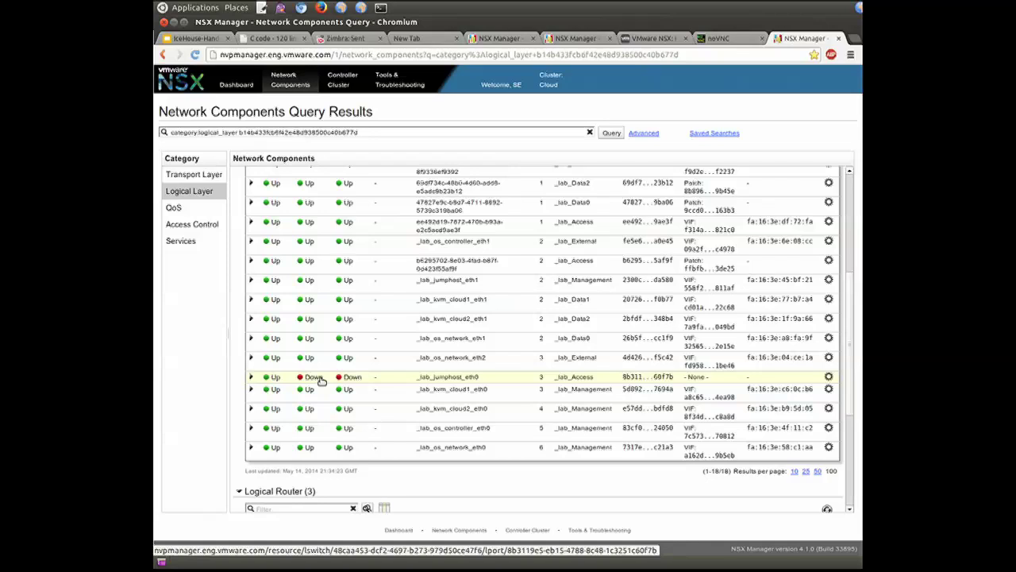
scroll(322, 381, "down", 3)
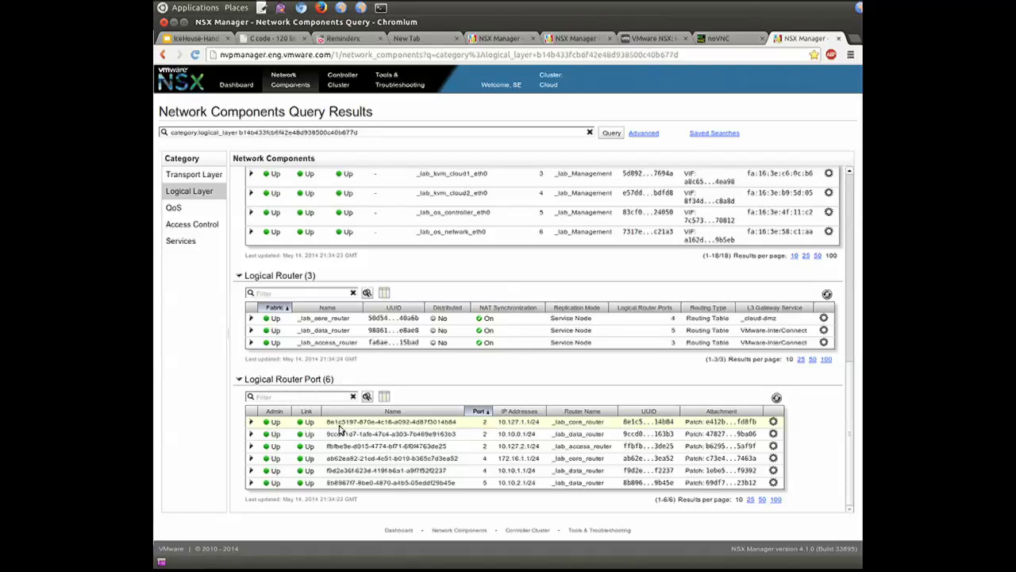
scroll(339, 429, "up", 10)
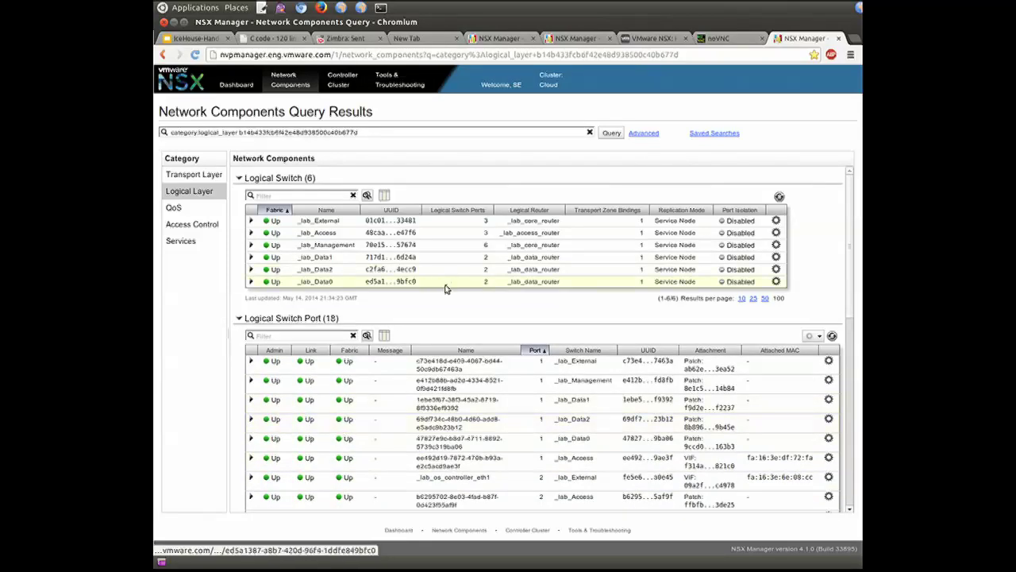
Open the _lab_Management logical switch in a separate tab and compare it with the Lab Topology slide
middle_click(313, 249)
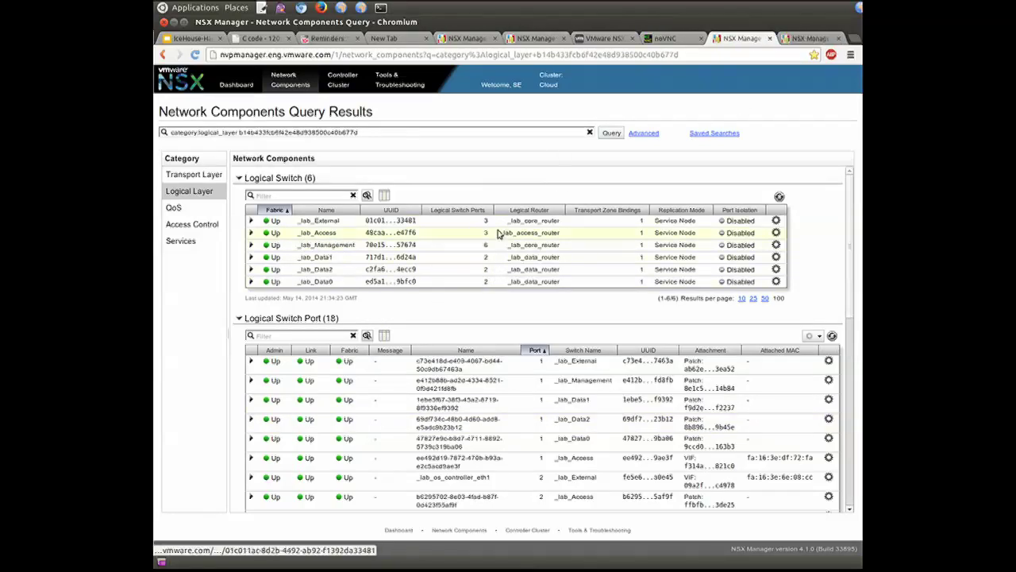
left_click(822, 37)
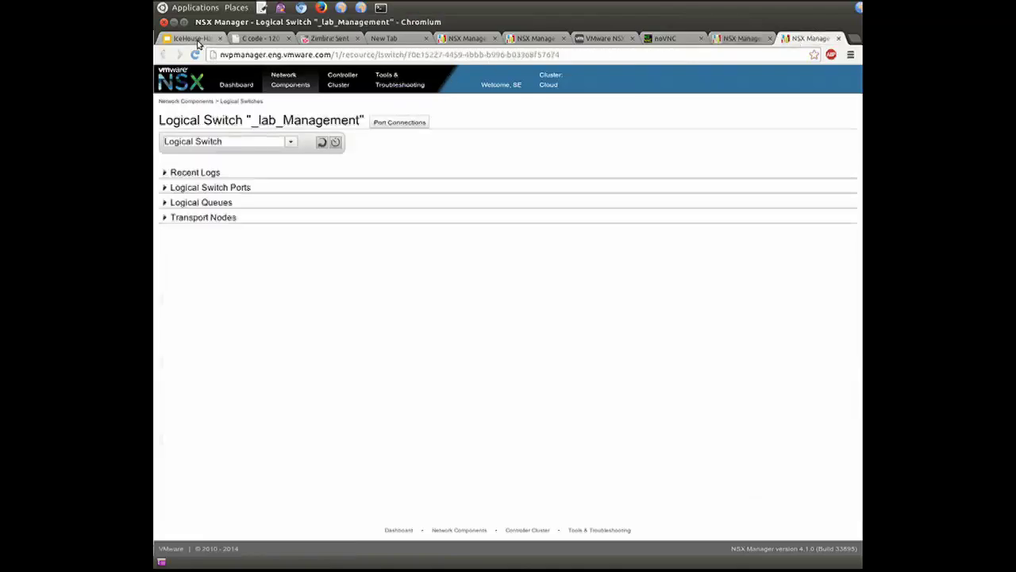
left_click(187, 38)
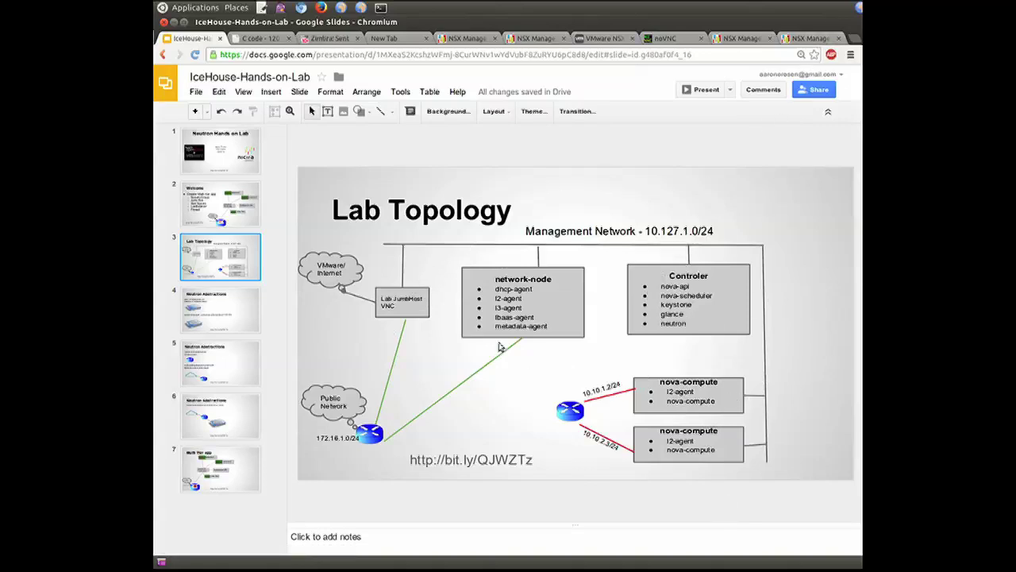
left_click(810, 38)
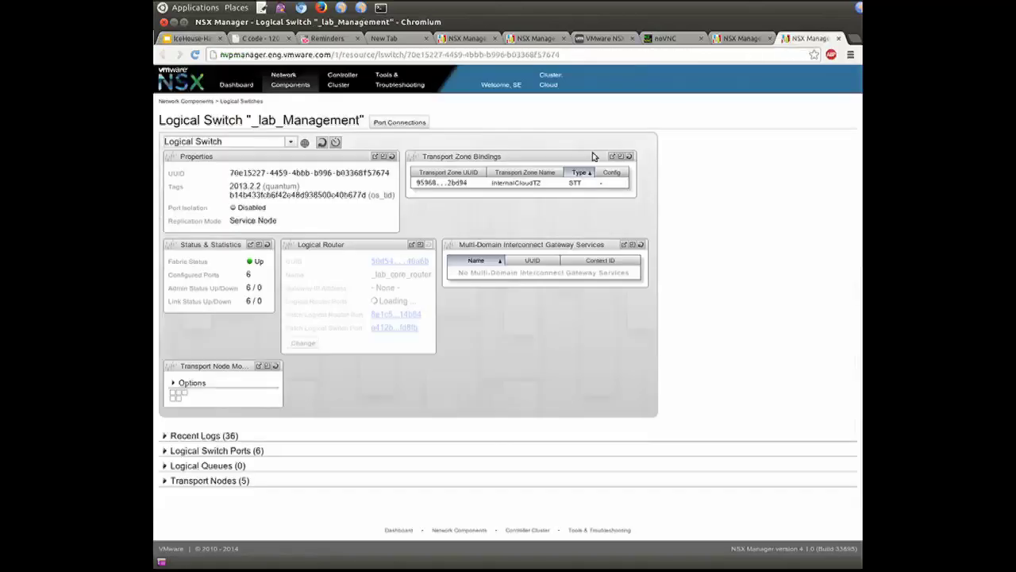
Expand the logical switch ports of _lab_Management and open the port _lab_kvm_cloud2_eth0
left_click(234, 453)
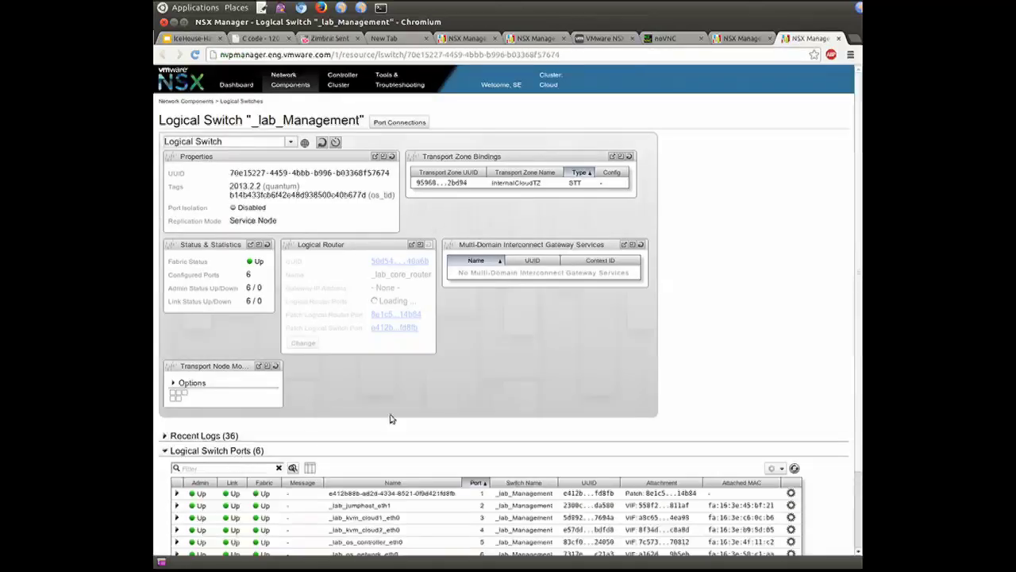
scroll(390, 417, "down", 2)
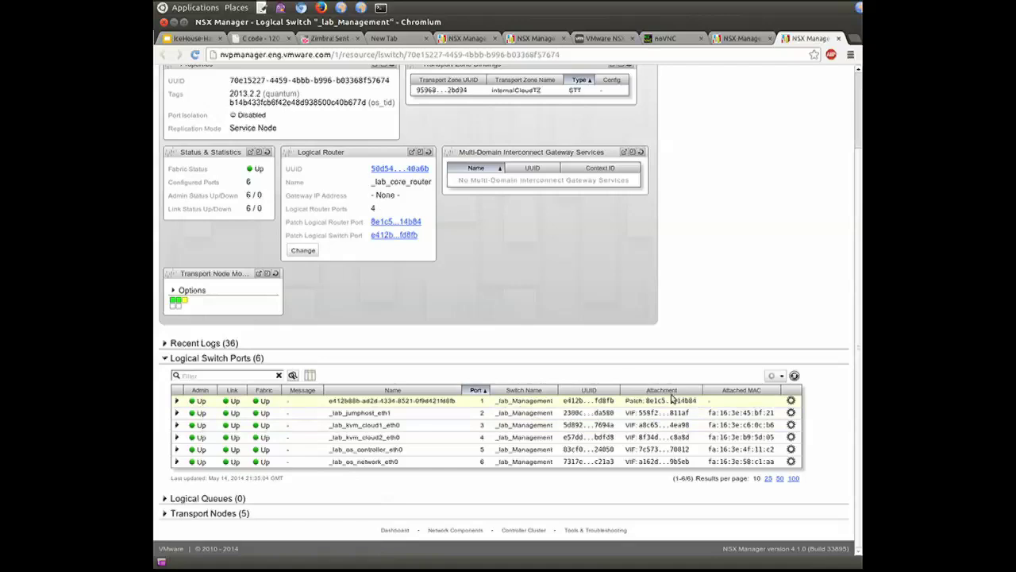
scroll(746, 336, "up", 2)
scroll(746, 337, "down", 2)
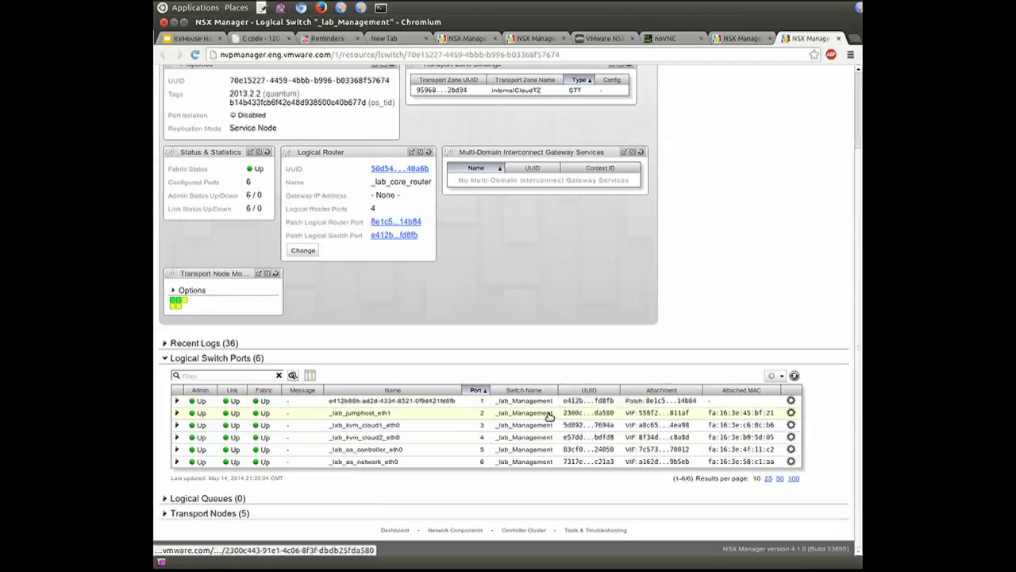
left_click(545, 438)
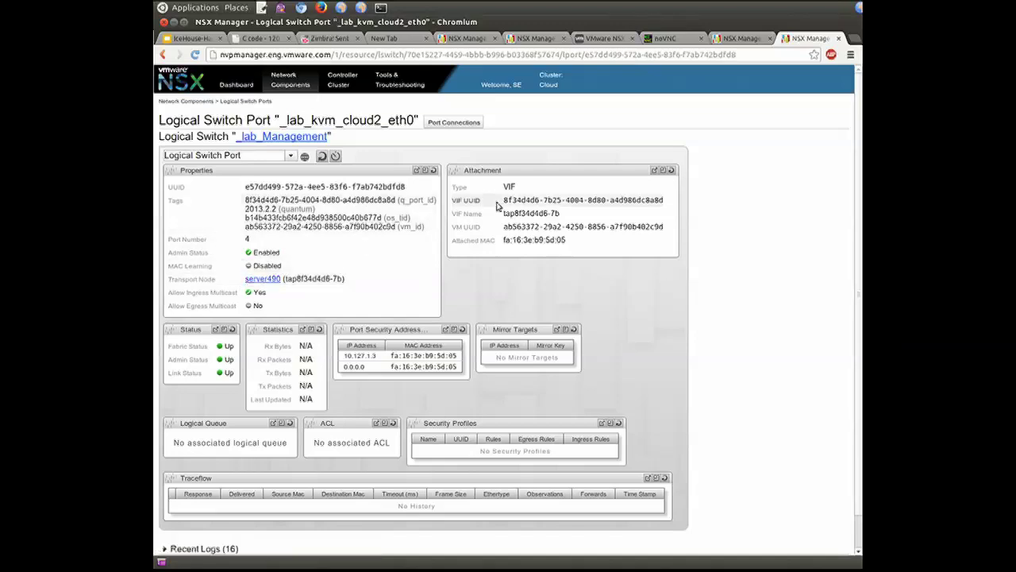
Run a port connection check from _lab_kvm_cloud2_eth0 to _lab_os_network_eth0 on the _lab_Management switch
left_click(454, 123)
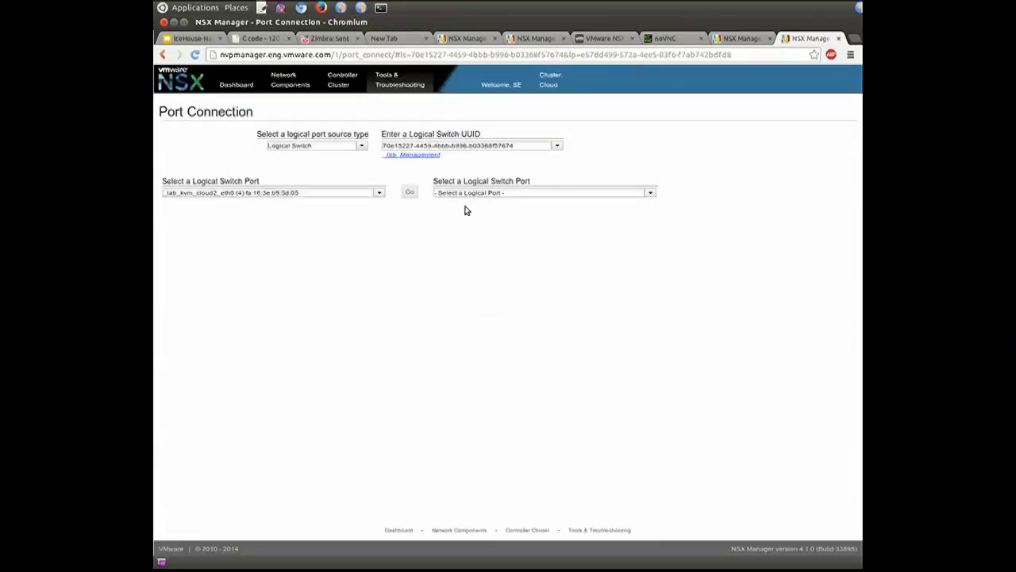
left_click(535, 192)
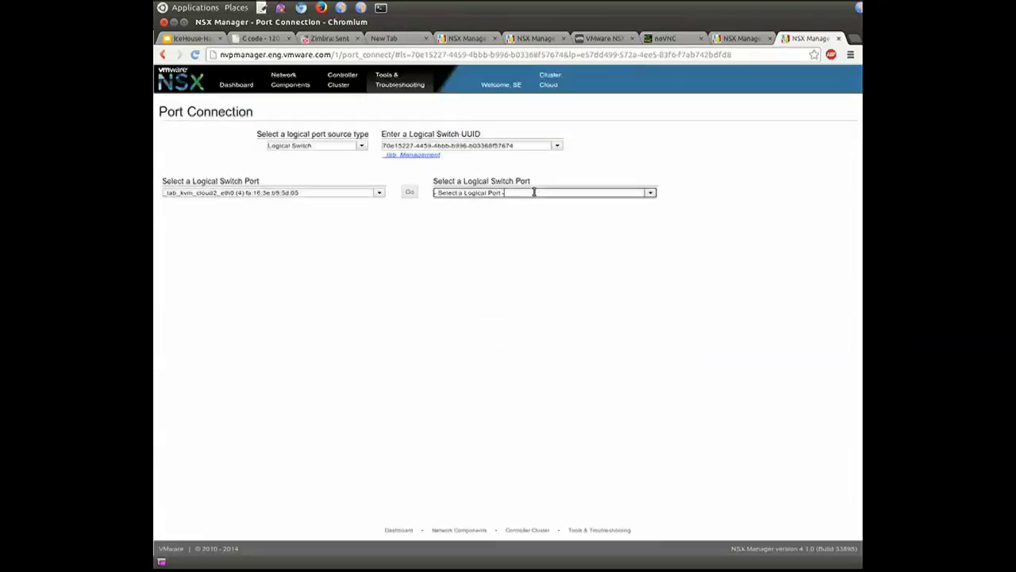
left_click(651, 193)
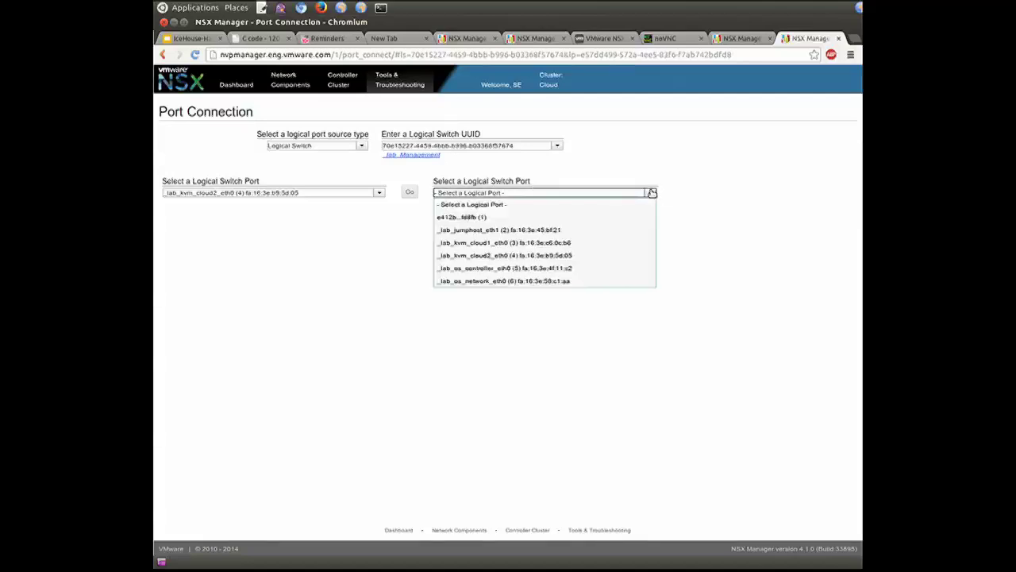
left_click(630, 280)
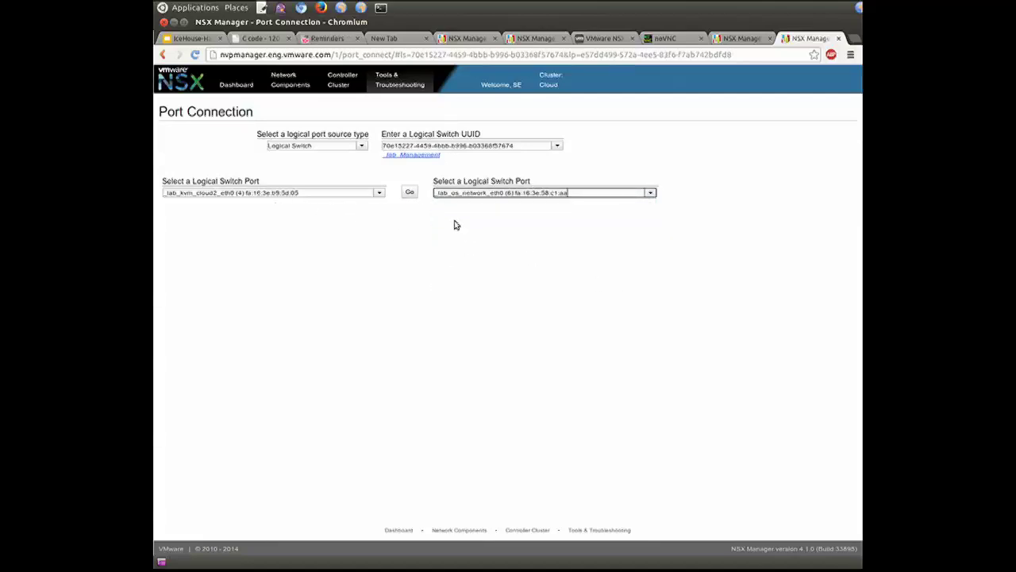
left_click(410, 193)
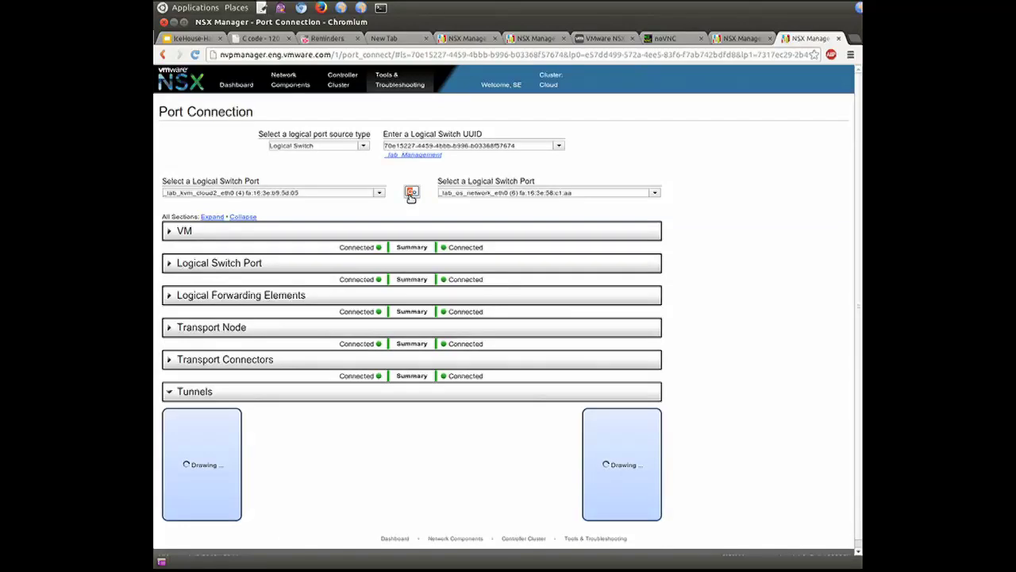
Enlarge the port connection results and examine the Tunnels diagram between the two servers, service nodes and gateways
scroll(732, 300, "down", 1)
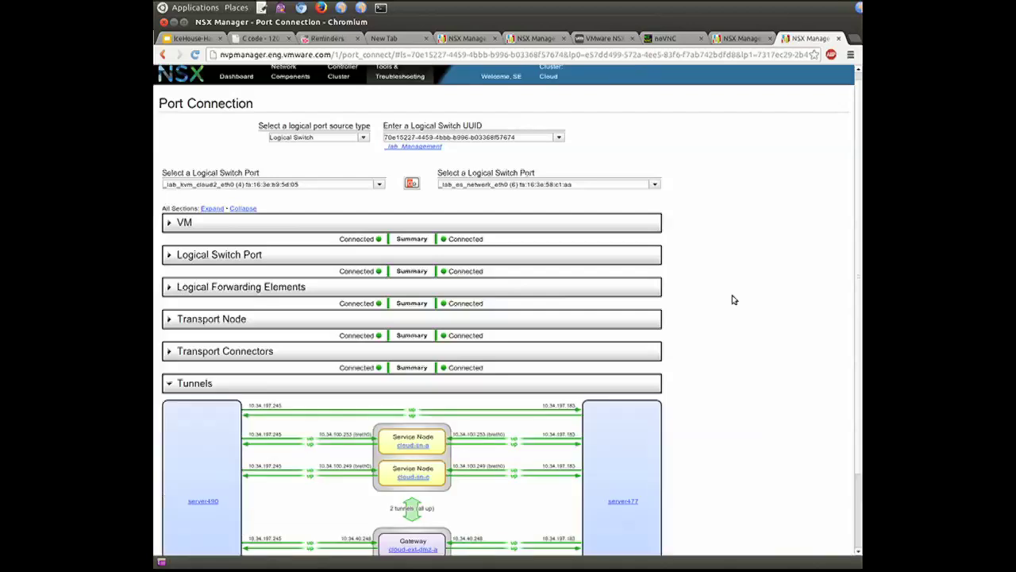
scroll(733, 299, "down", 2)
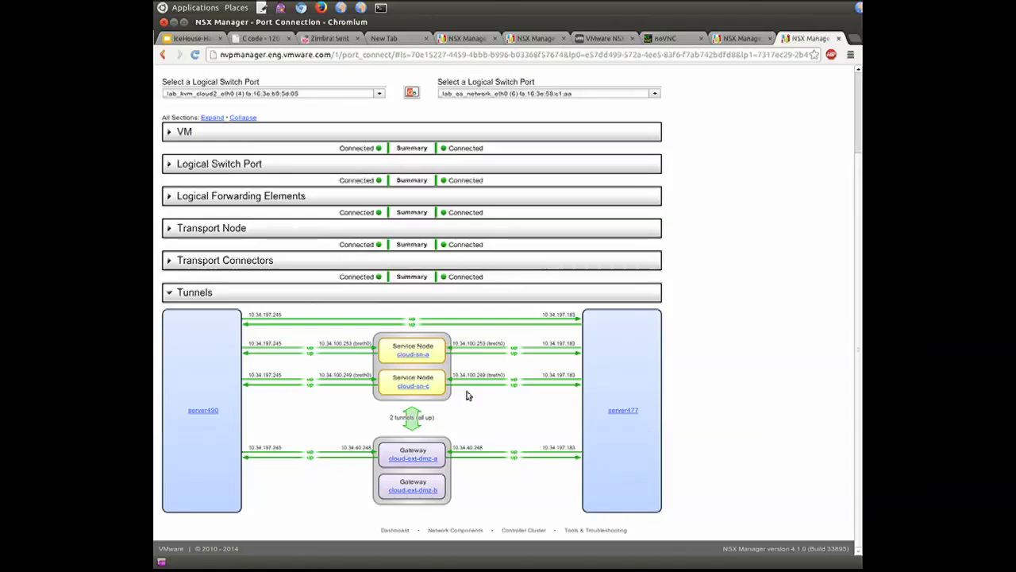
key("ctrl+plus")
key("ctrl+plus")
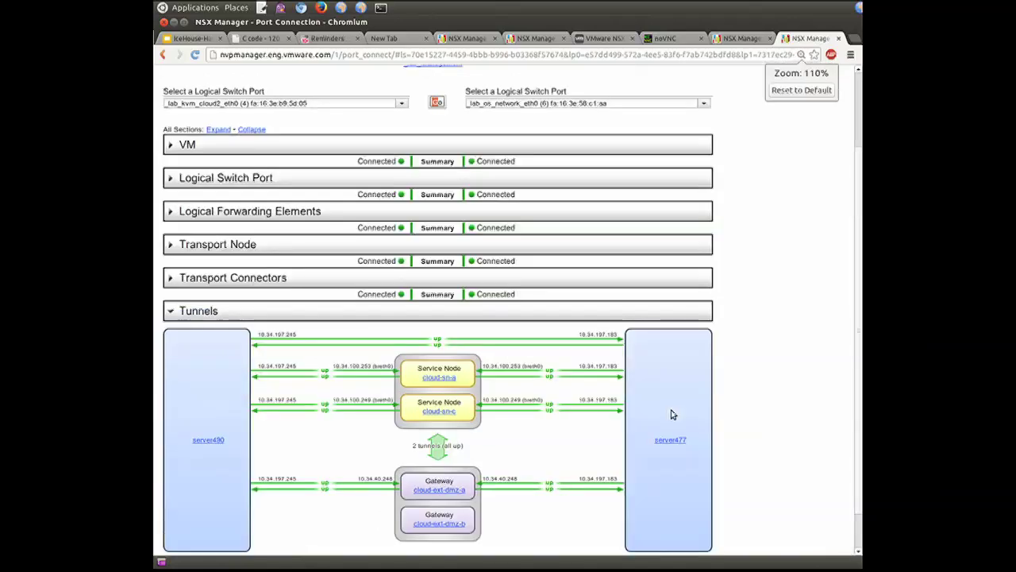
scroll(215, 469, "down", 3)
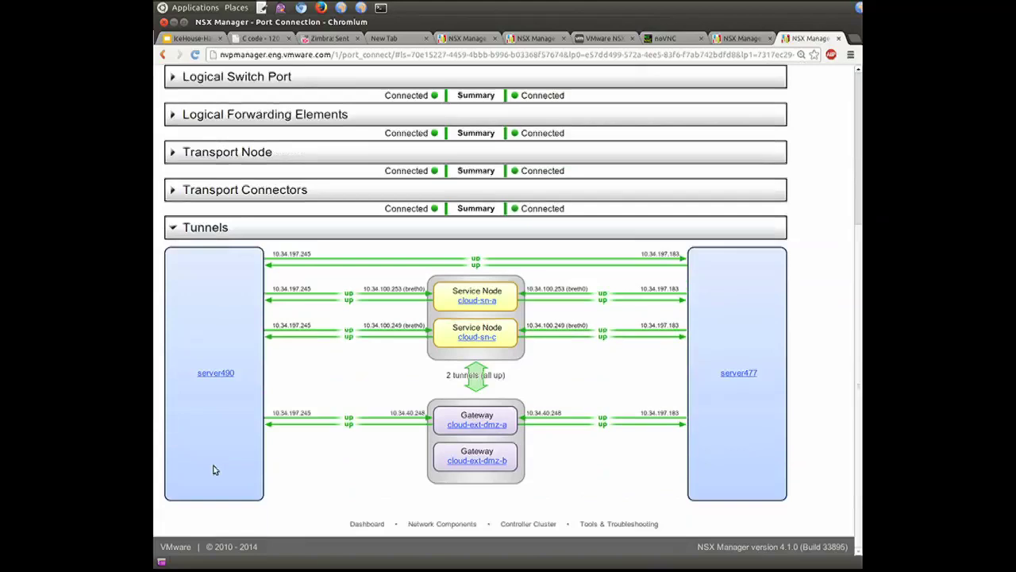